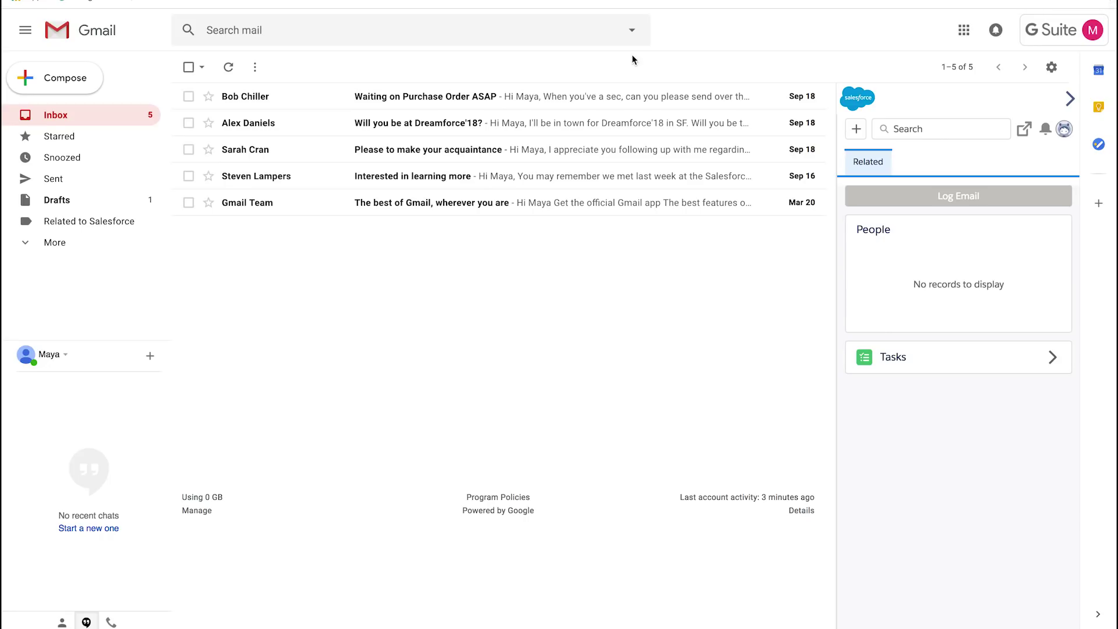
{"action": "left_click", "coordinate": [532, 106]}
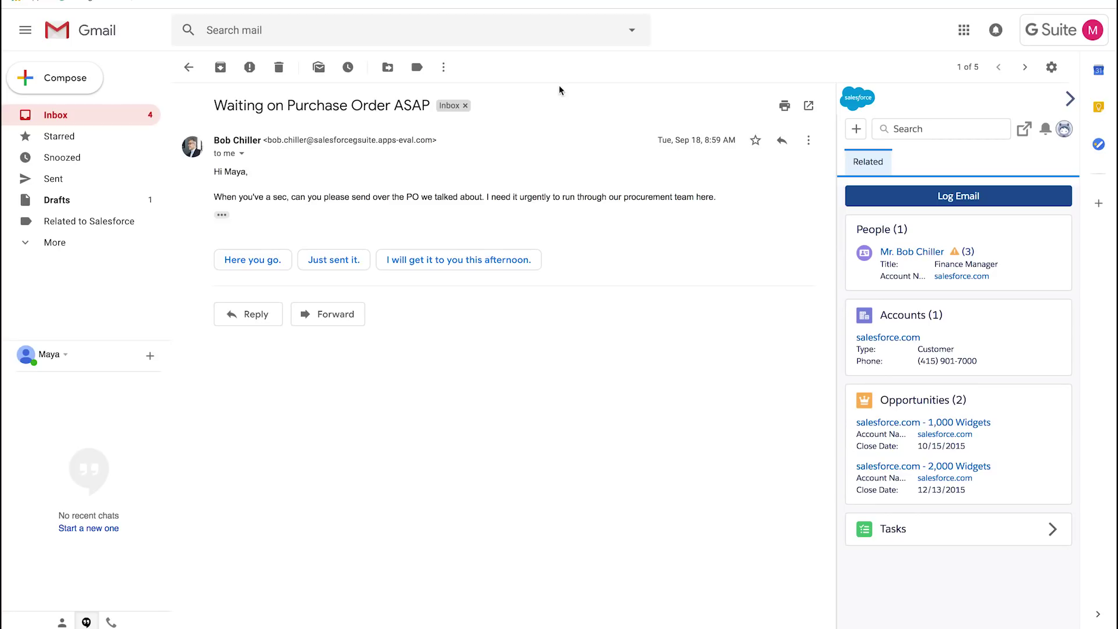
{"action": "left_click", "coordinate": [1025, 69]}
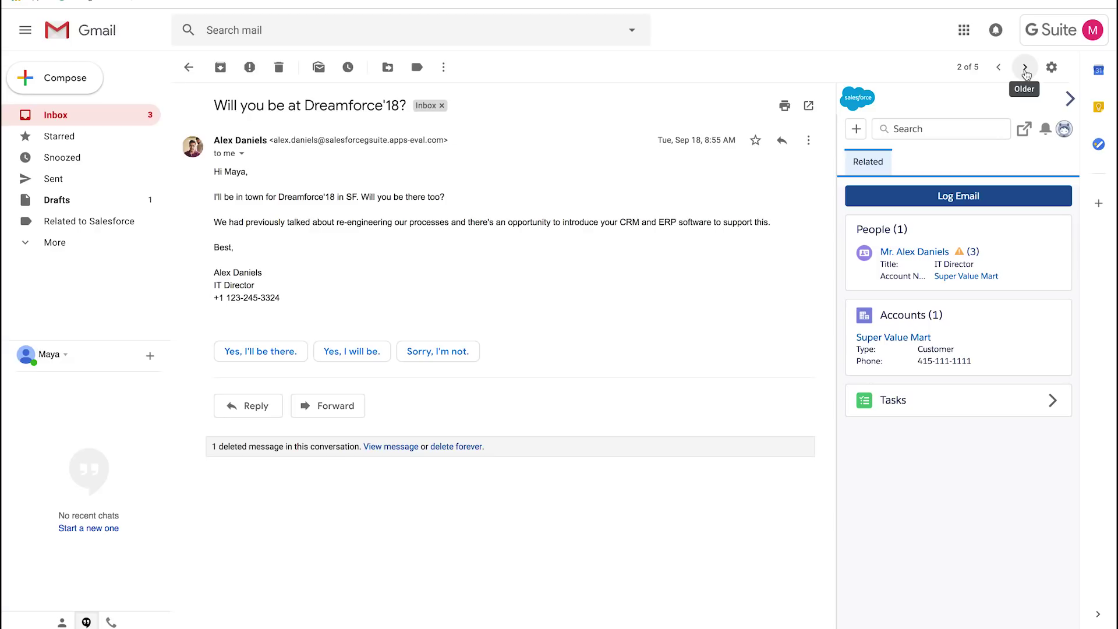
{"action": "left_click", "coordinate": [1025, 69]}
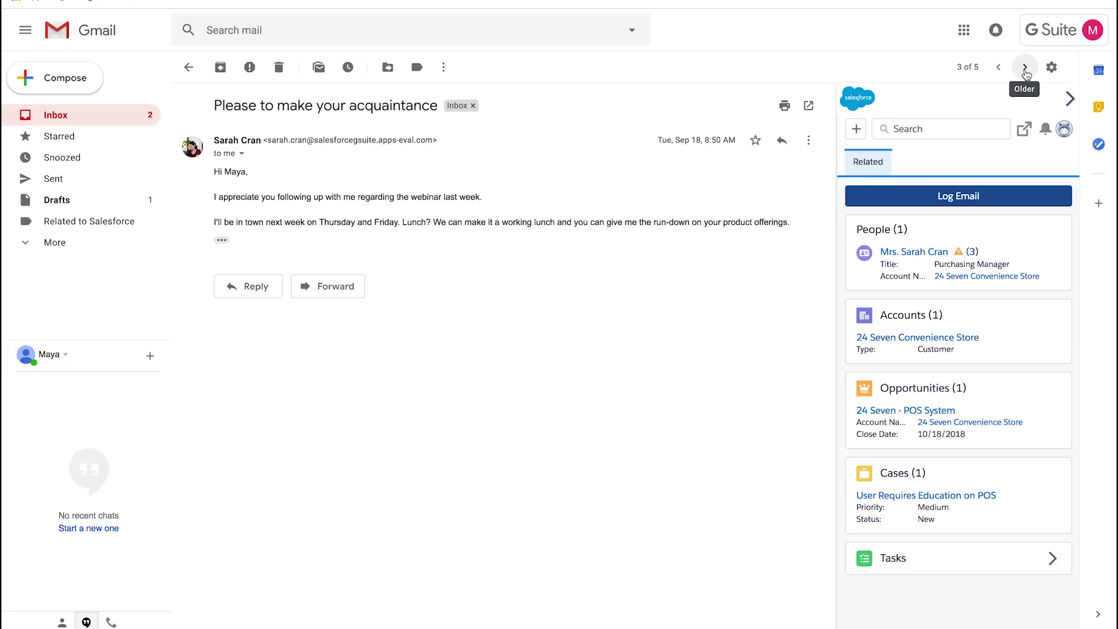
{"action": "left_click", "coordinate": [269, 285]}
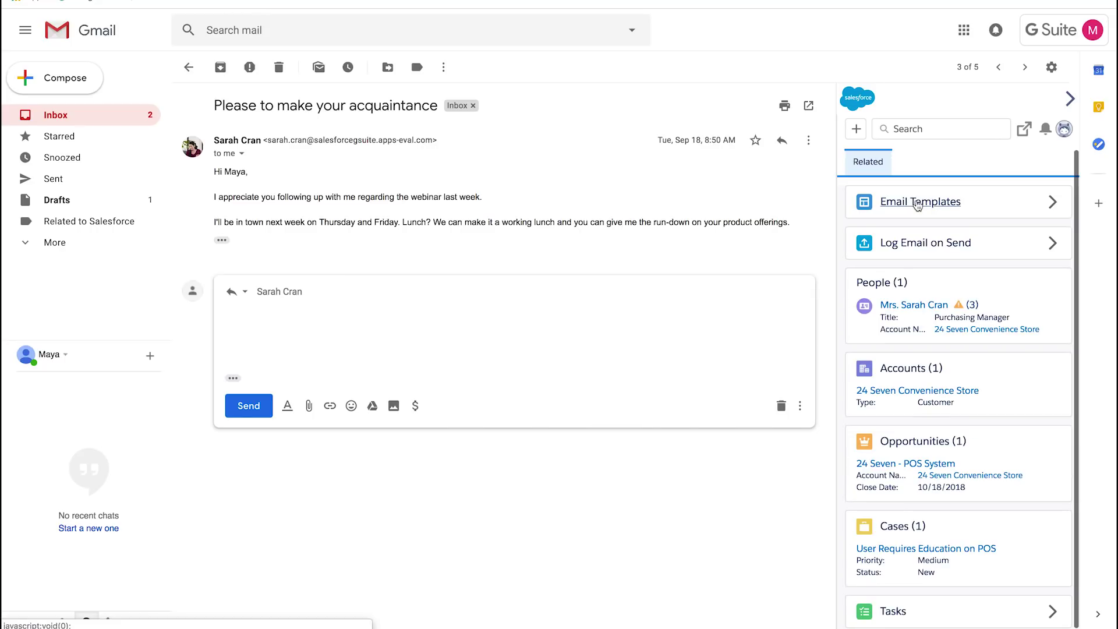
{"action": "left_click", "coordinate": [918, 202]}
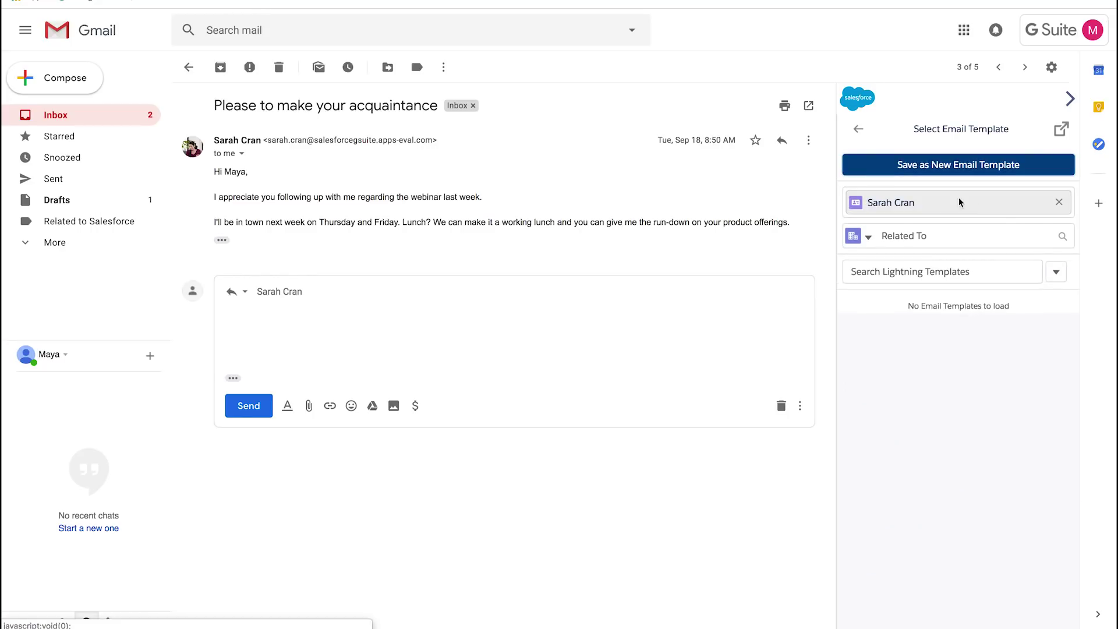
{"action": "left_click", "coordinate": [1058, 281]}
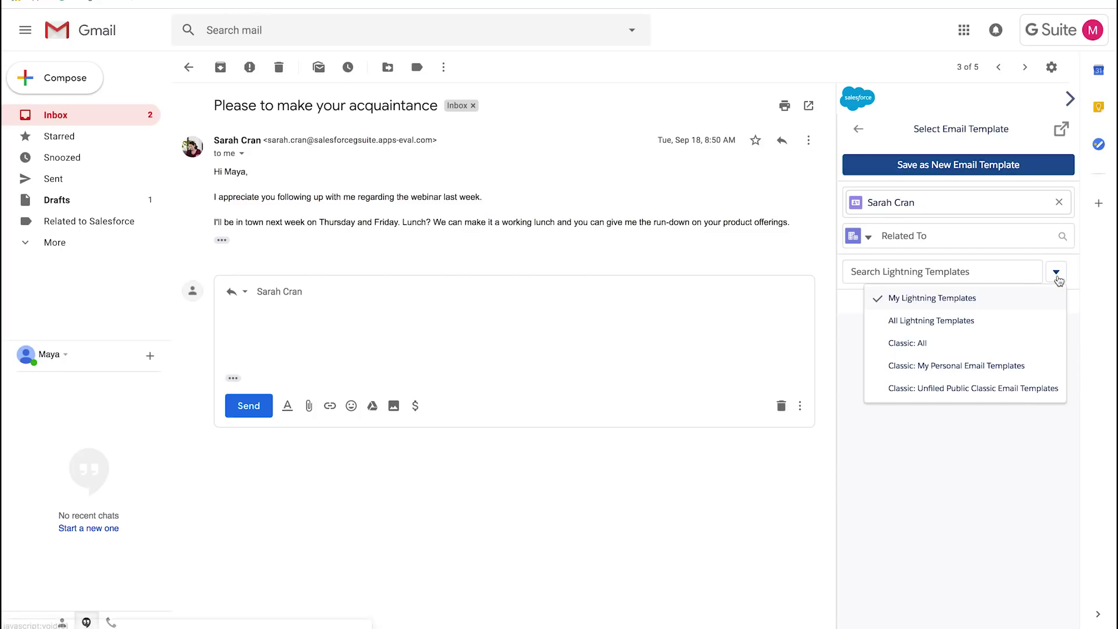
{"action": "left_click", "coordinate": [973, 352]}
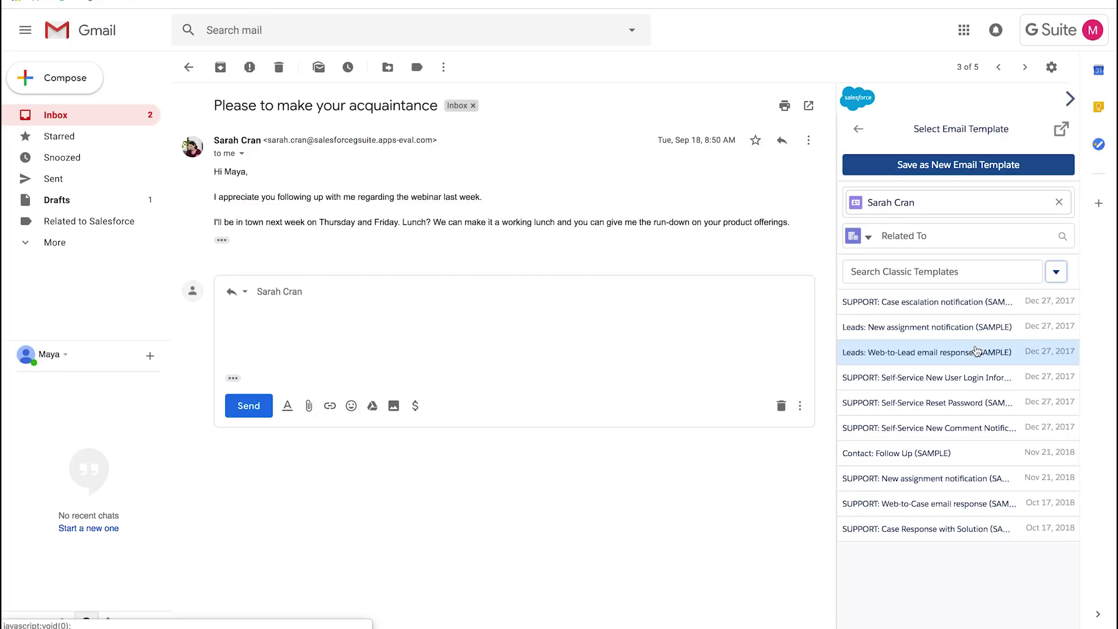
{"action": "left_click", "coordinate": [923, 454]}
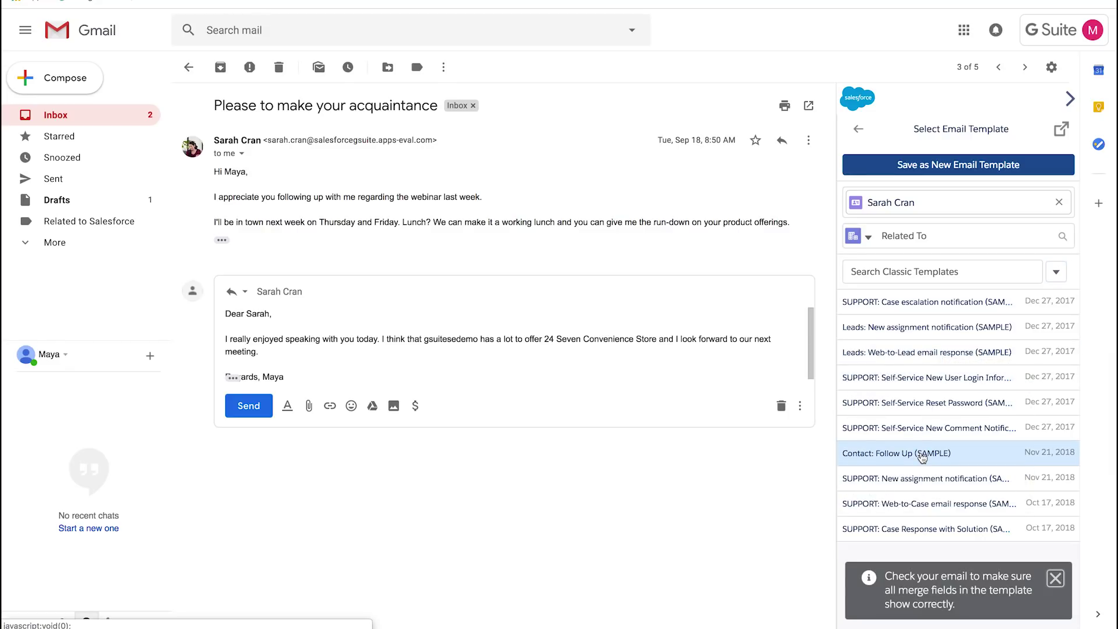
{"action": "left_click", "coordinate": [781, 406]}
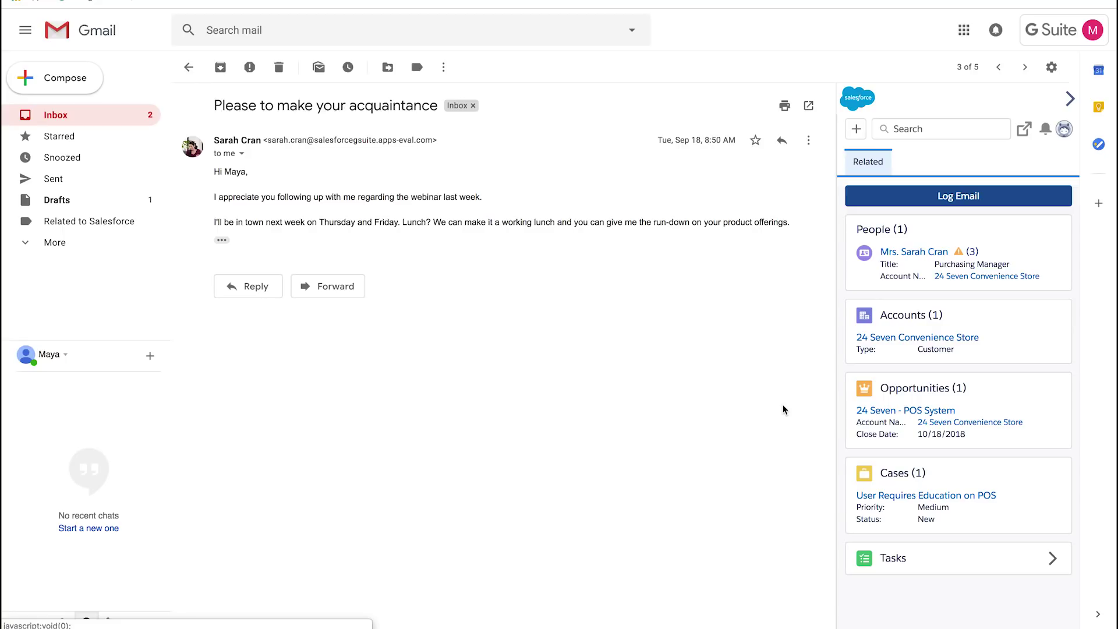
{"action": "left_click", "coordinate": [986, 196]}
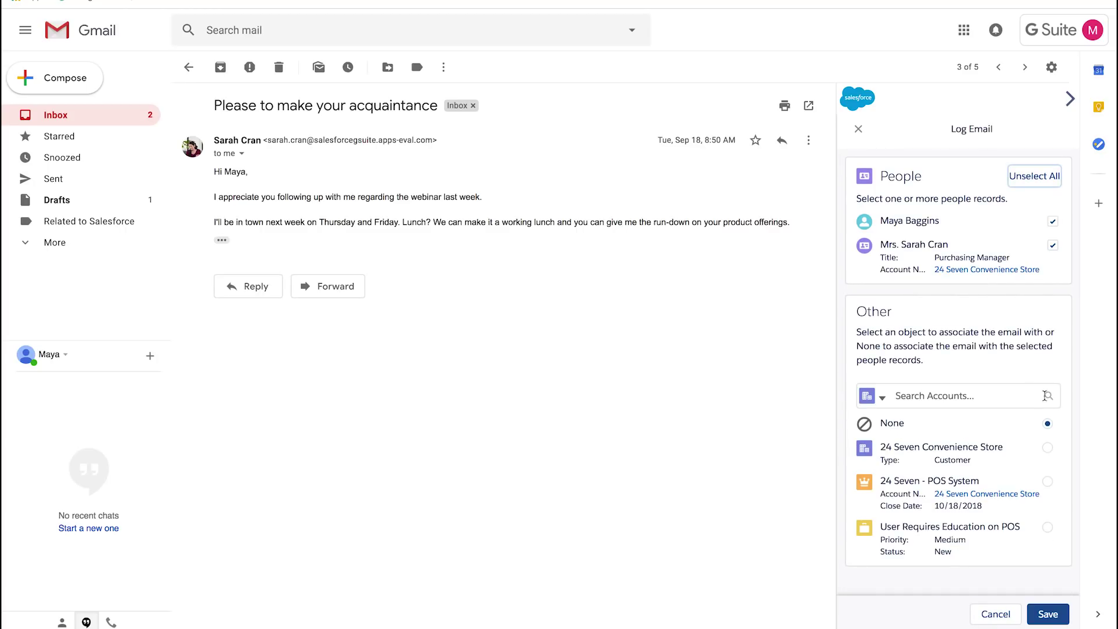
- Save the Salesforce email log with 24 Seven Convenience Store selected as the related account
{"action": "left_click", "coordinate": [1048, 448]}
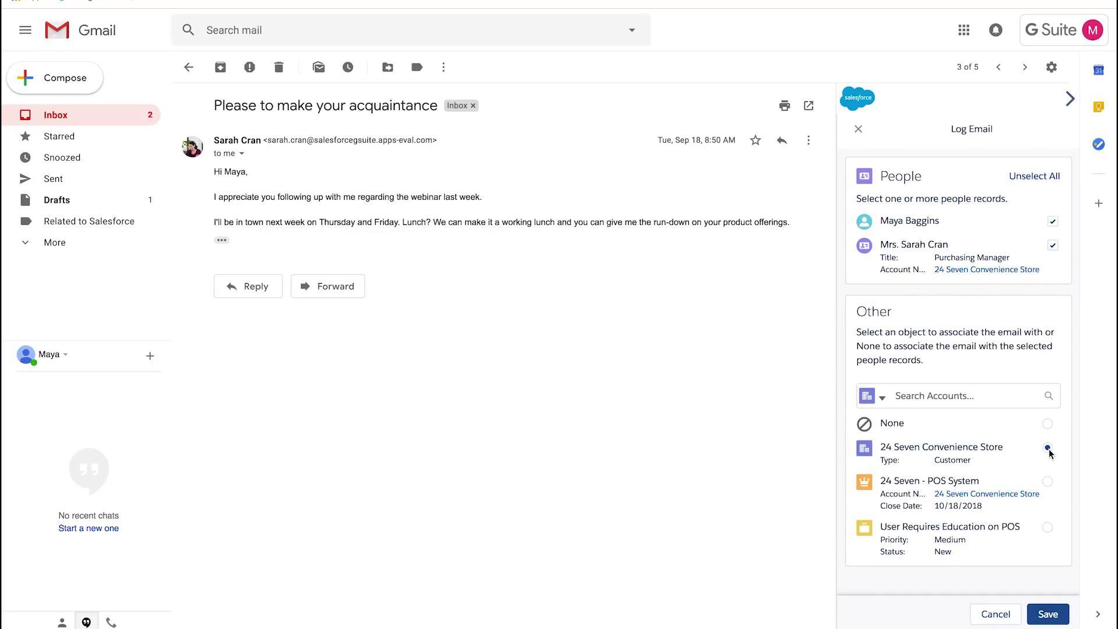
{"action": "left_click", "coordinate": [1048, 616]}
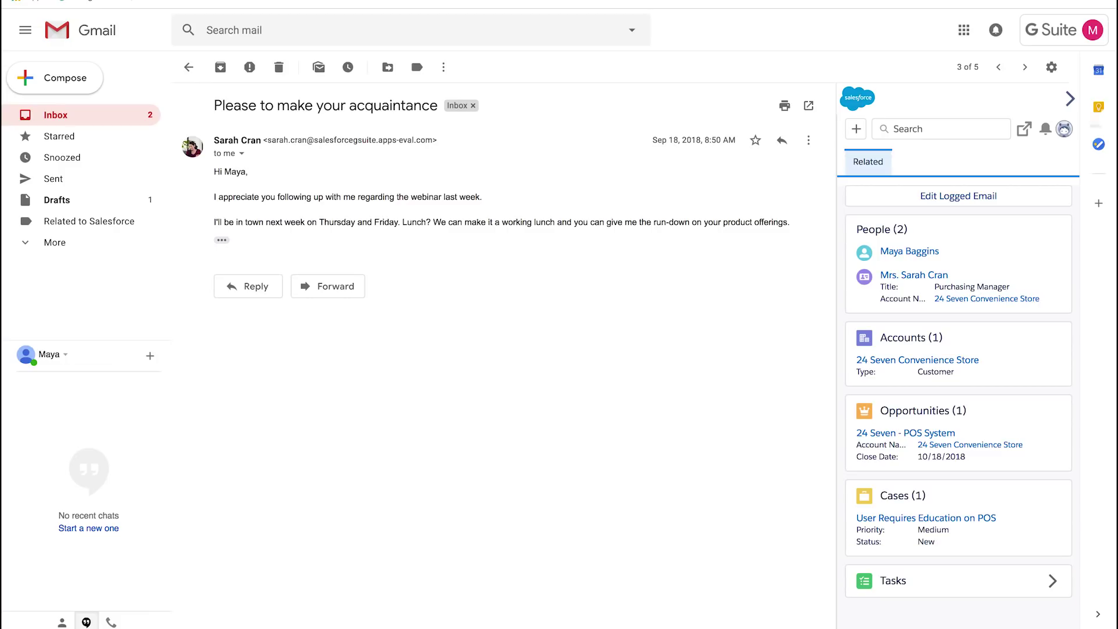
- Open the Lunch Meeting with Sarah event from the side-panel calendar in full Google Calendar editing
{"action": "left_click", "coordinate": [1099, 71]}
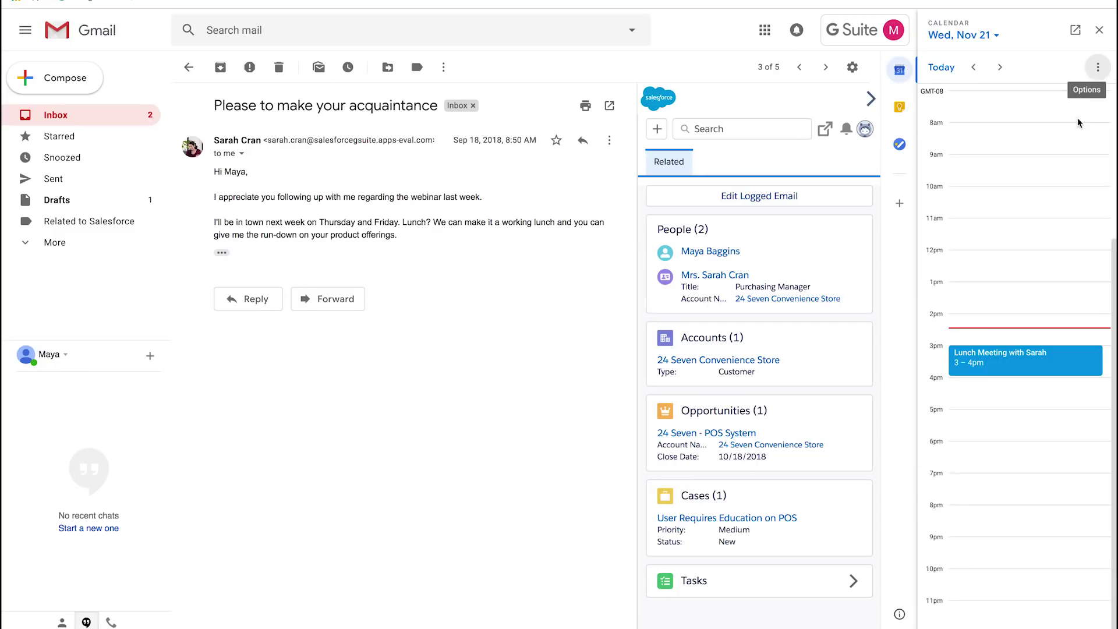
{"action": "left_click", "coordinate": [1001, 365]}
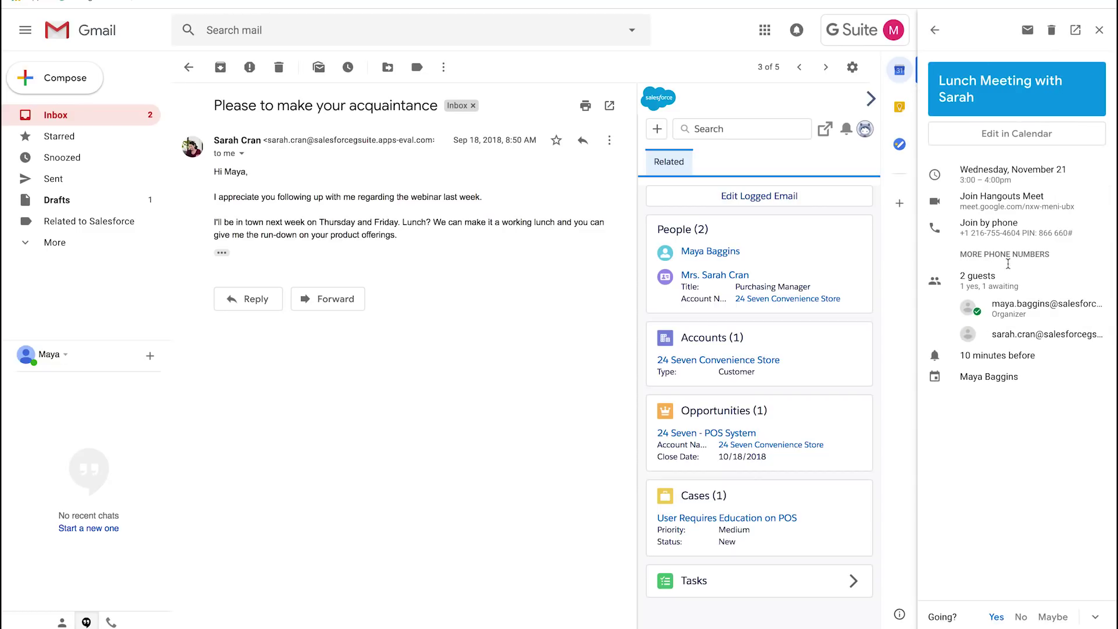
{"action": "left_click", "coordinate": [1009, 128]}
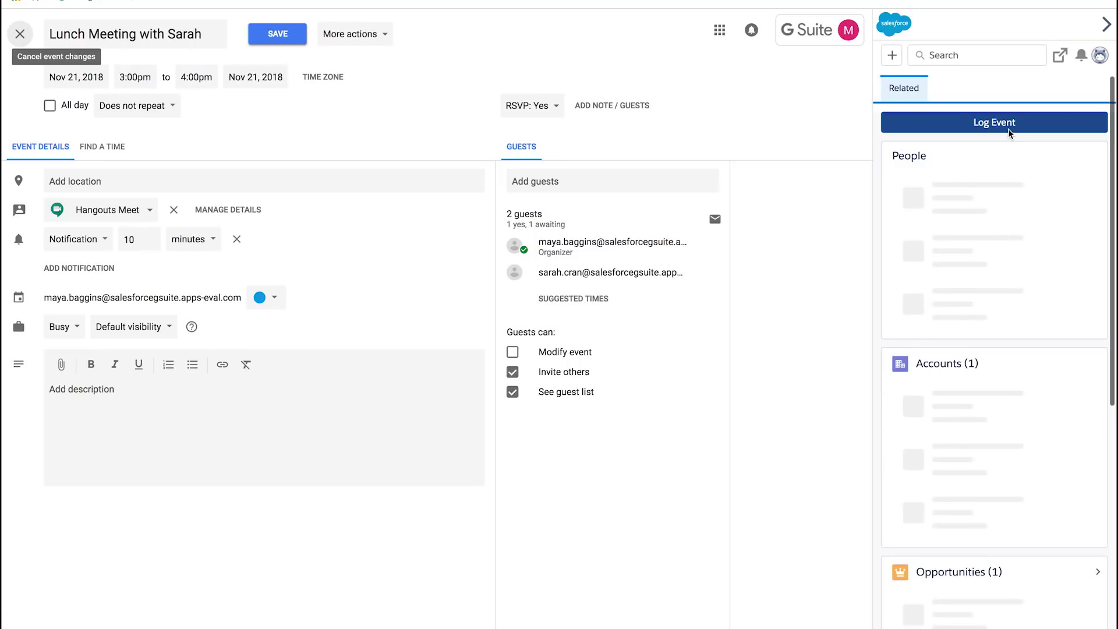
- Log the lunch event in Salesforce, related to 24 Seven Convenience Store, and save
{"action": "left_click", "coordinate": [1009, 123]}
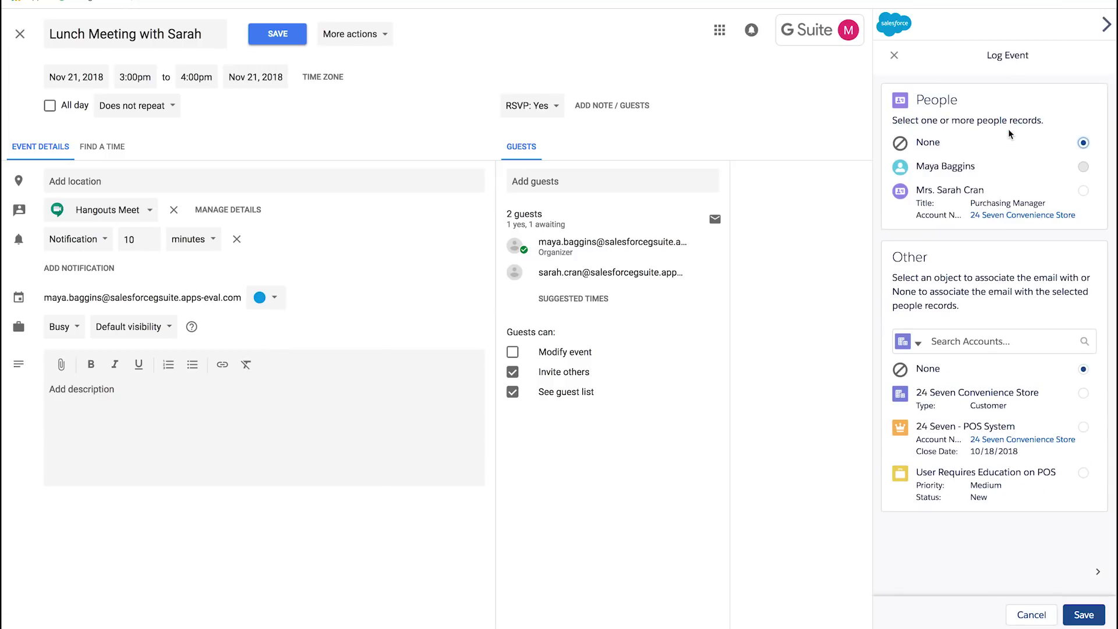
{"action": "left_click", "coordinate": [1084, 393]}
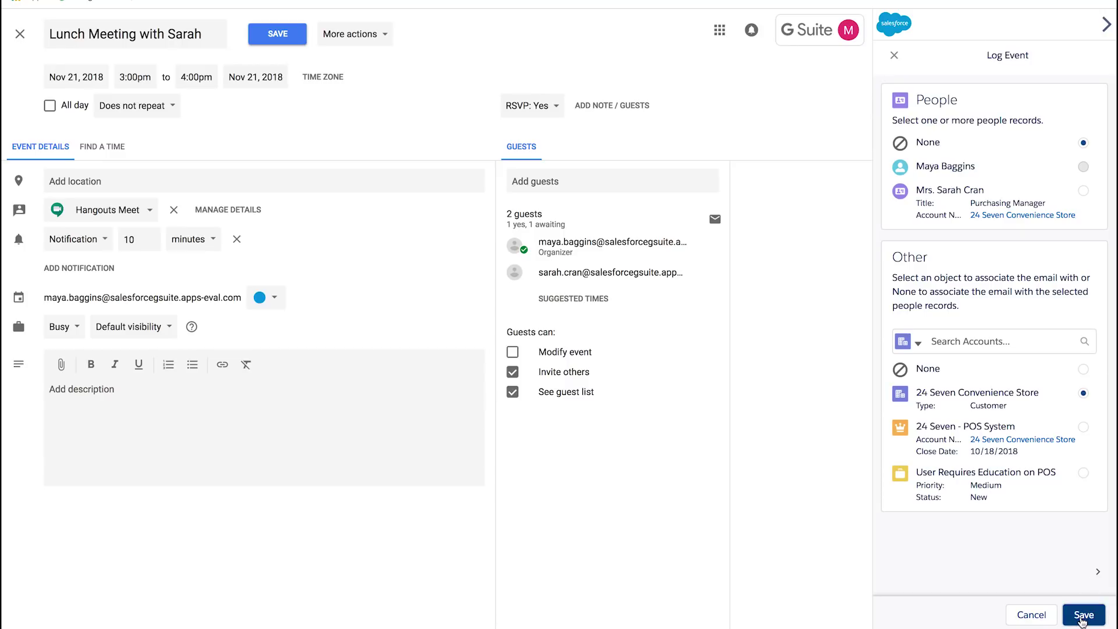
{"action": "left_click", "coordinate": [1082, 617]}
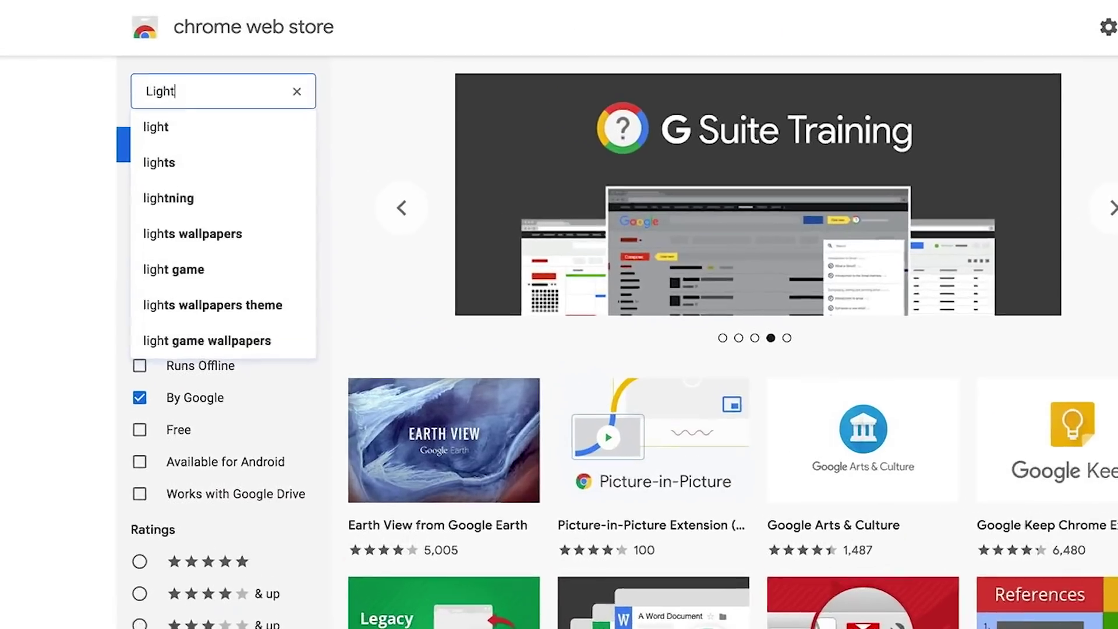
- Search the Chrome Web Store for 'Lightning for Gmail' and open the Salesforce Lightning for Gmail result
{"action": "key", "text": "BackSpace"}
{"action": "type", "text": "ng for G"}
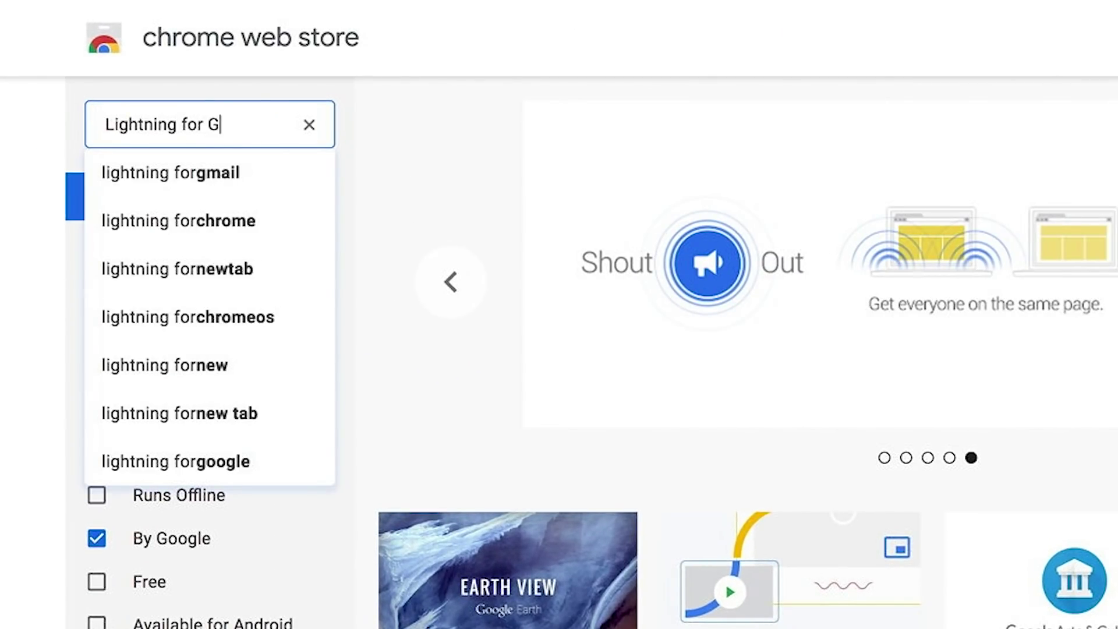
{"action": "type", "text": "mail"}
{"action": "left_click", "coordinate": [92, 172]}
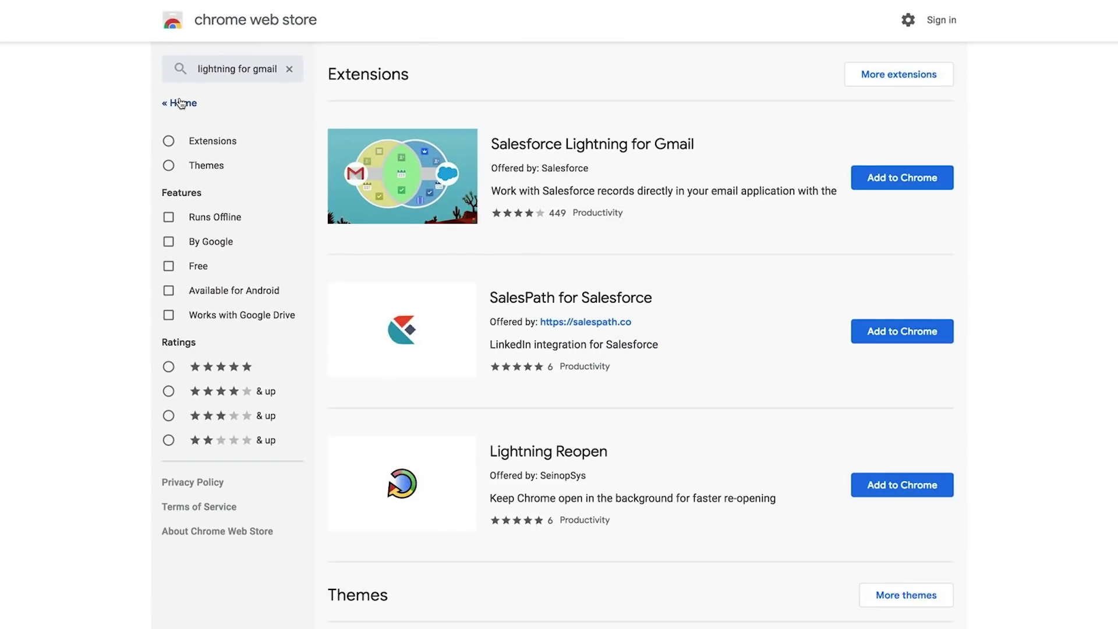
{"action": "left_click", "coordinate": [532, 143]}
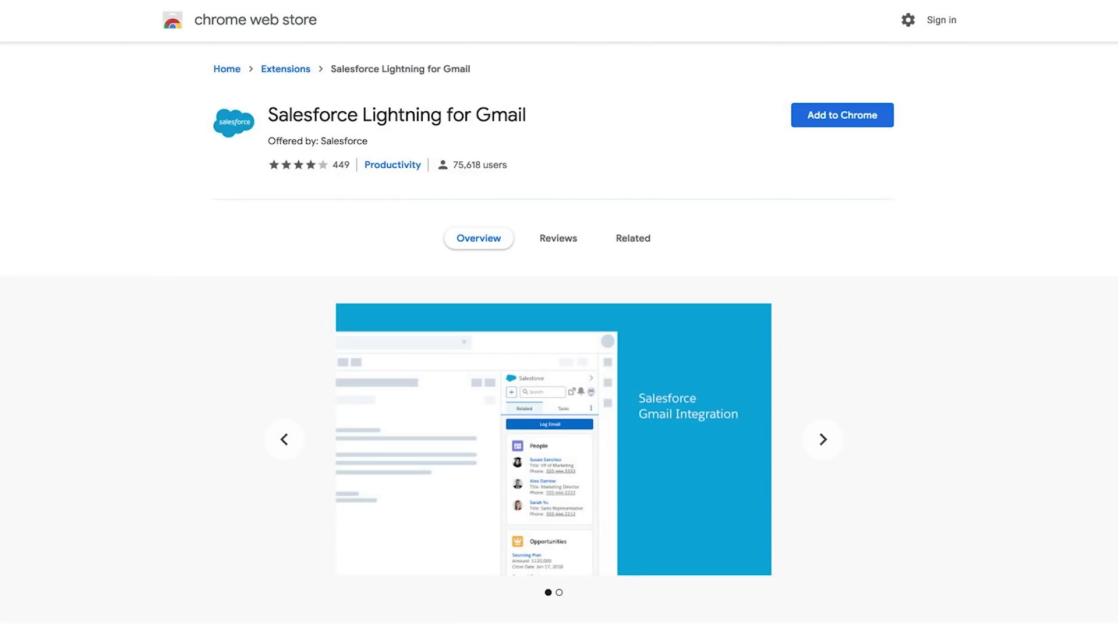